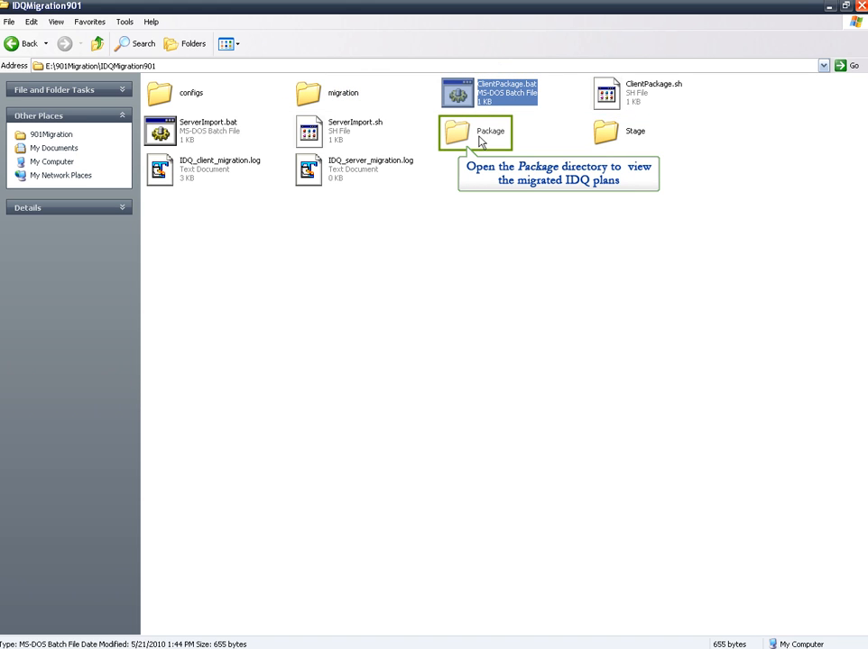
- Review the dictionaries and plans in the Package folder's PackageReport.html, and open IDQ_client_migration.log for the client migration details
double_click(481, 142)
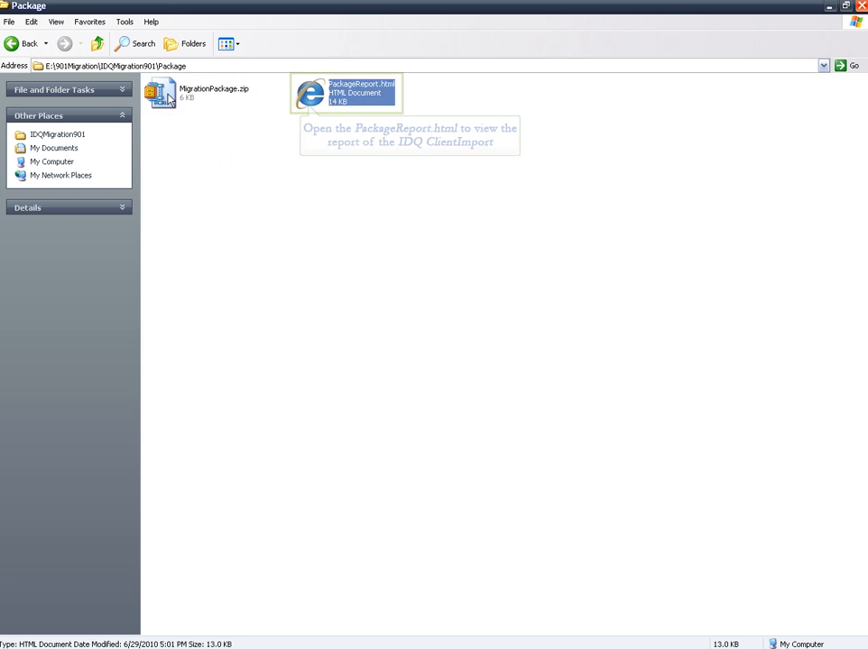
double_click(353, 101)
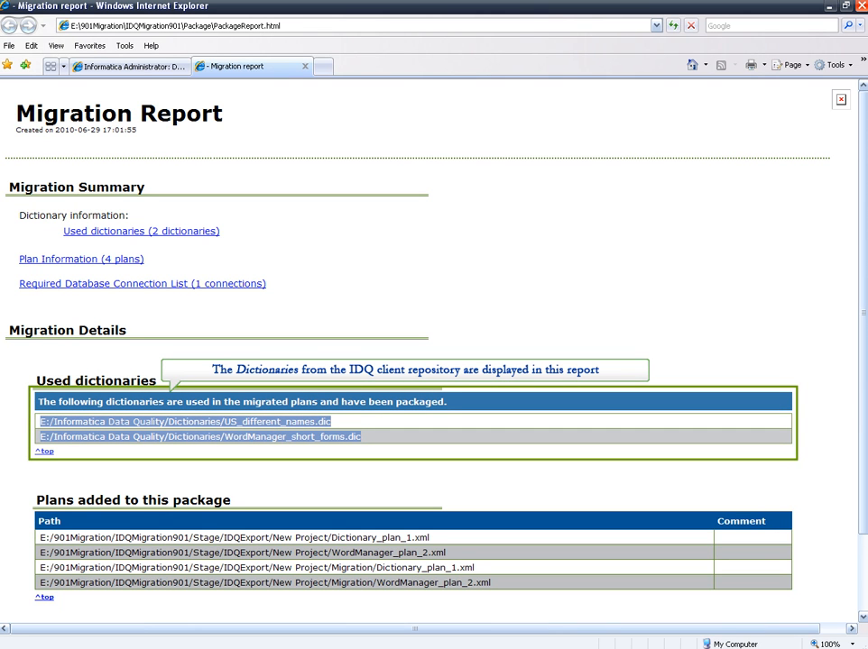
left_click_drag(39, 538, 514, 581)
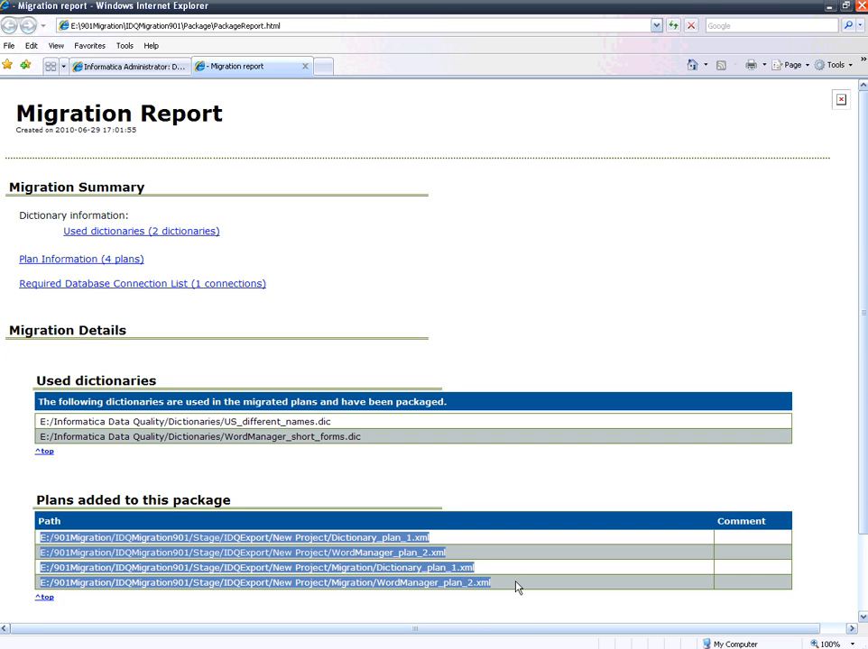
scroll(517, 587, "down", 2)
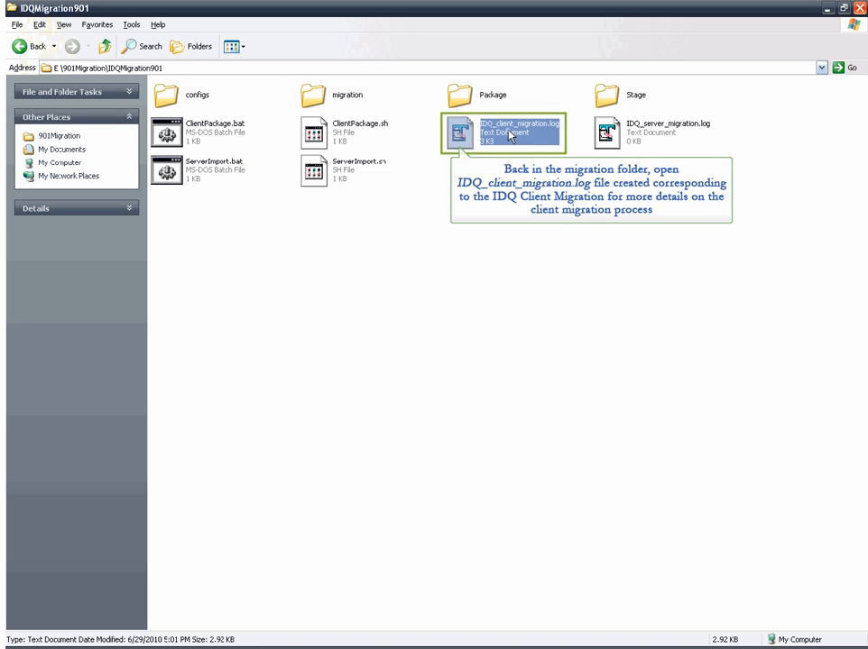
double_click(511, 134)
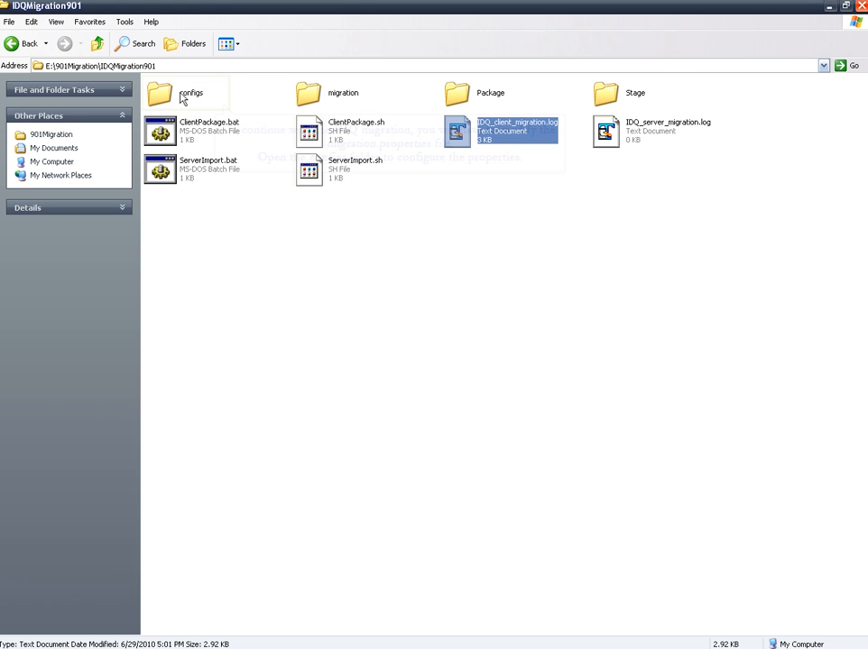
- Open migration.properties from the configs folder and go to the server connection properties used by ServerImport
double_click(184, 99)
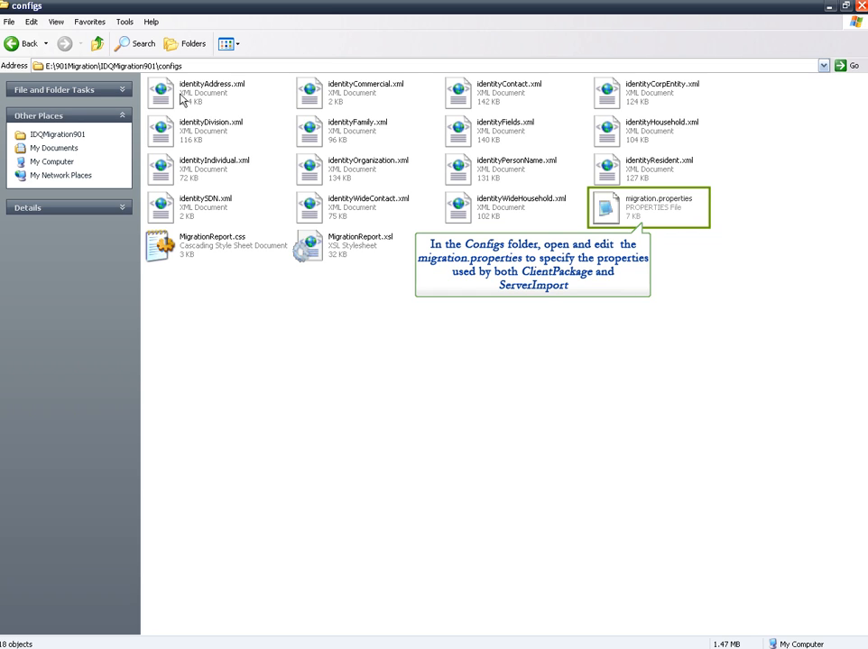
double_click(626, 213)
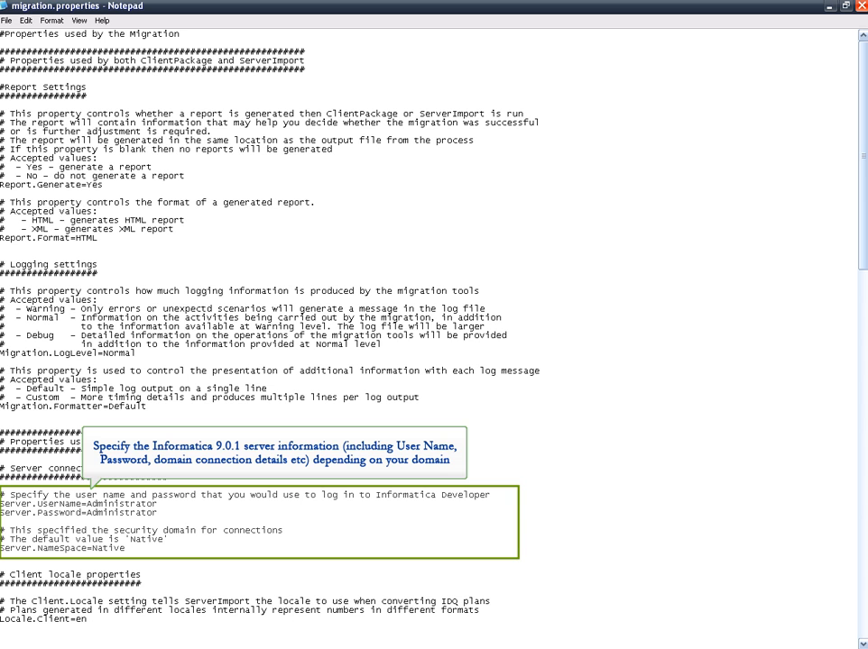
mouse_move(158, 504)
left_mouse_down()
mouse_move(92, 505)
mouse_move(160, 506)
left_mouse_up()
scroll(123, 531, "down", 6)
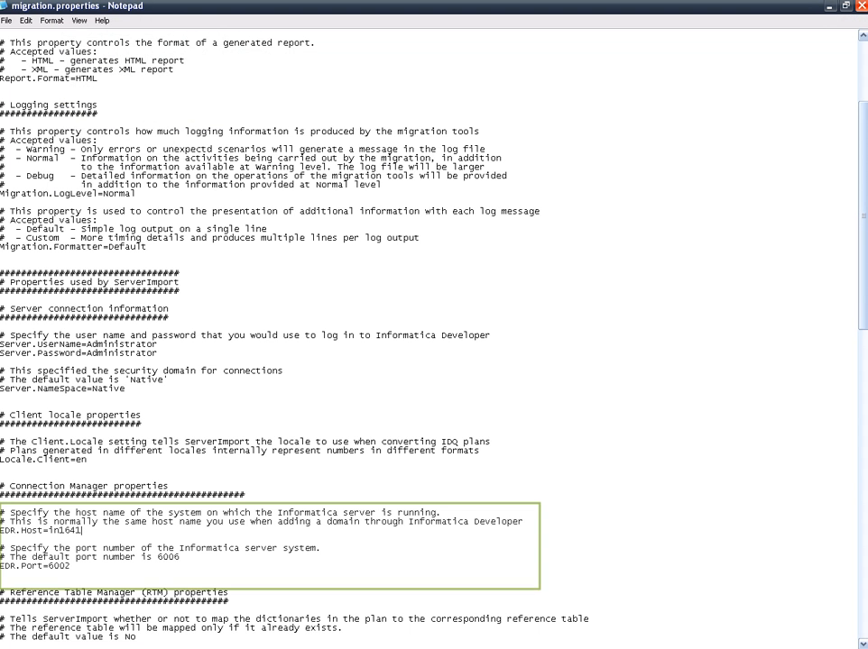
- In the Connection Manager properties, set EDR.Host to in172066 and EDR.Port to 6002
key("BackSpace")
key("BackSpace")
key("BackSpace")
key("BackSpace")
type("in1")
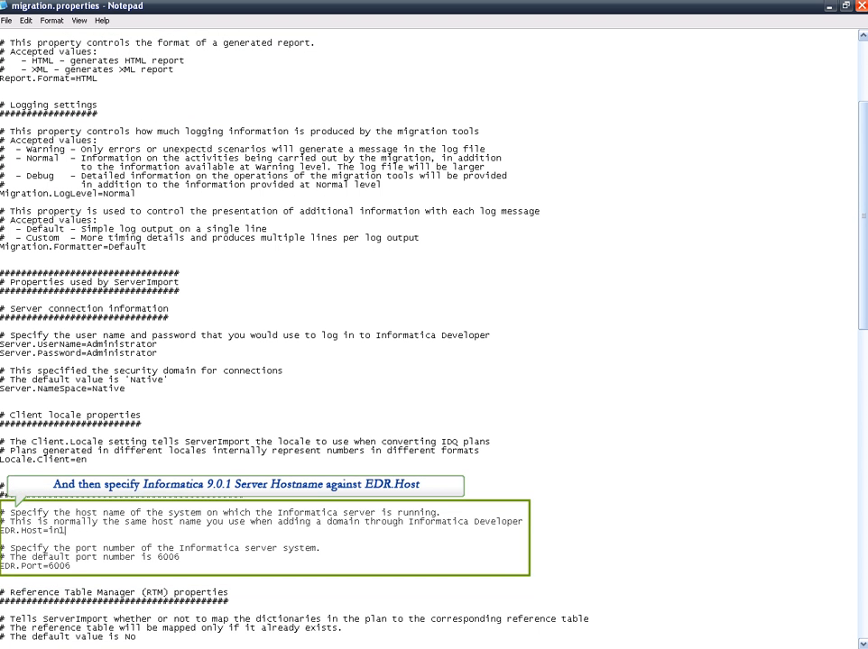
type("72066")
left_click(71, 567)
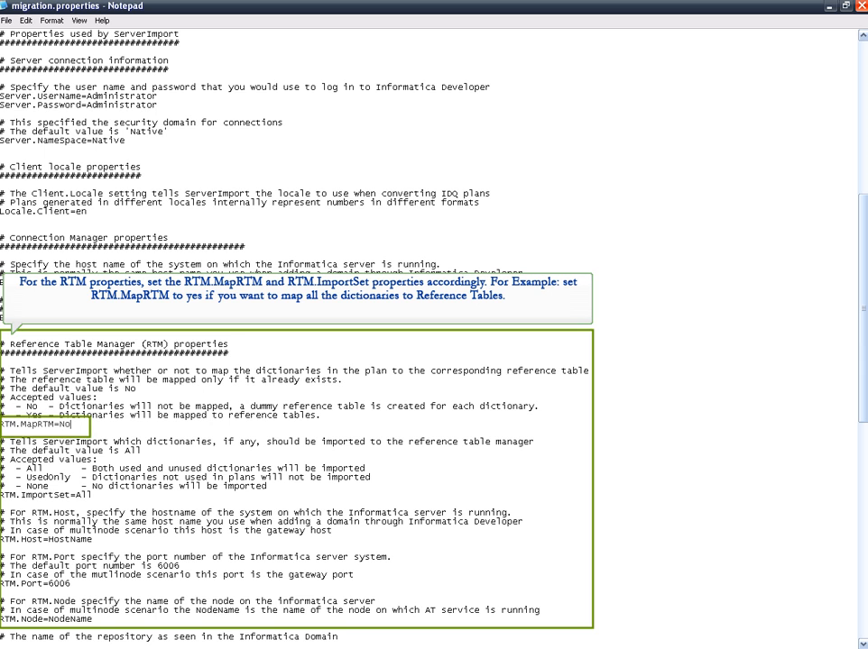
- Set RTM.MapRTM to Yes so that dictionaries are mapped to reference tables
key("BackSpace")
- Set RTM.Host to in172066 in the Reference Table Manager properties
key("BackSpace")
type("Yes")
left_click(92, 540)
key("BackSpace")
key("BackSpace")
key("BackSpace")
key("BackSpace")
key("BackSpace")
key("BackSpace")
key("BackSpace")
key("BackSpace")
type("in172066")
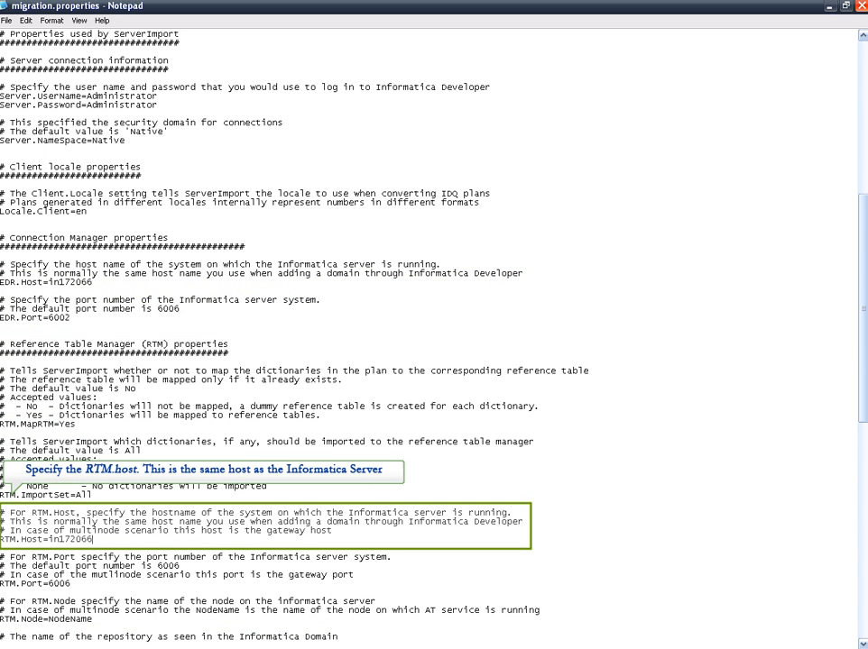
- Set RTM.Port to 6002 and RTM.Node to node01_9GA in the Reference Table Manager properties
left_click_drag(73, 583, 2, 583)
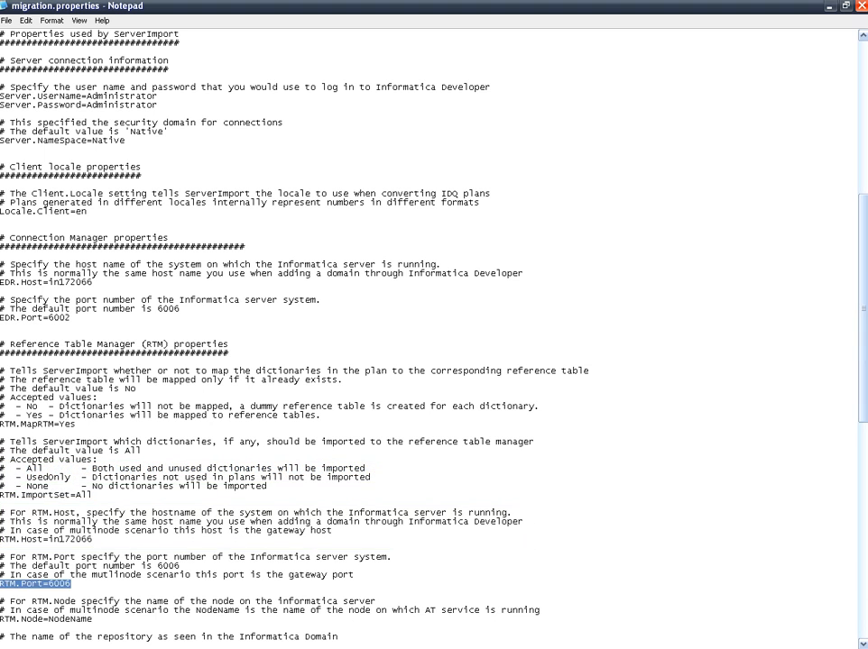
left_click(79, 581)
key("BackSpace")
type("2")
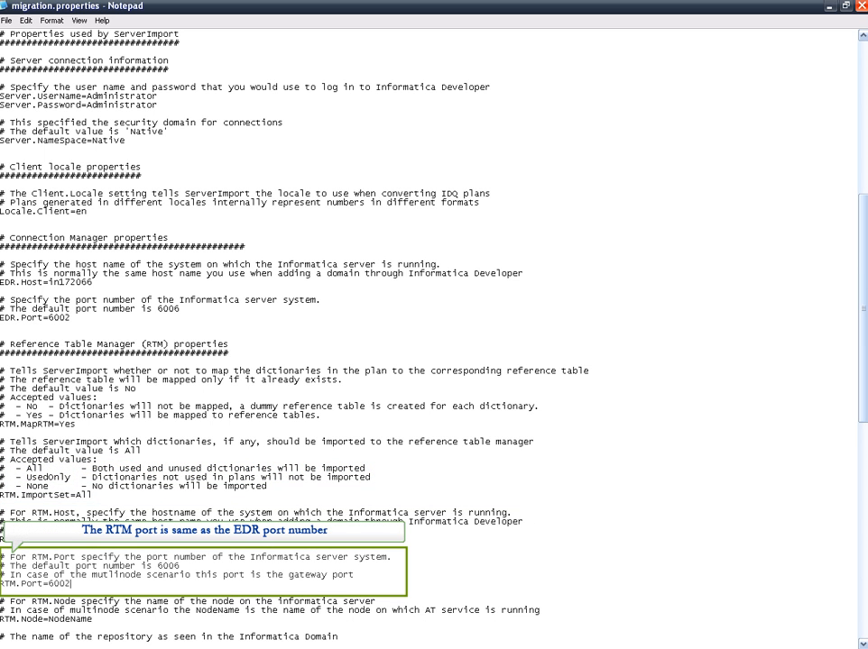
left_click_drag(93, 620, 53, 619)
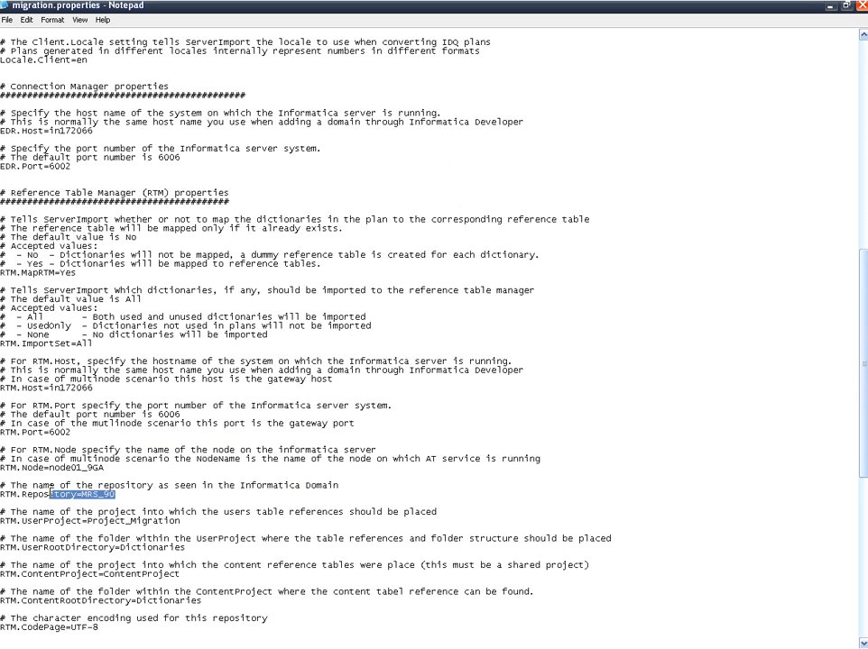
left_click_drag(52, 495, 1, 494)
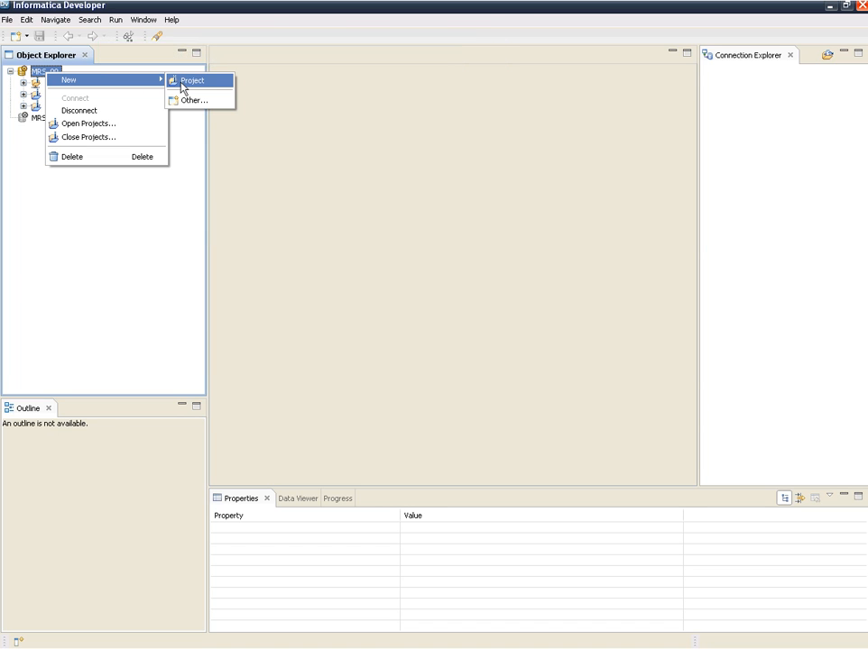
- In Informatica Developer, create a repository project named Project_Migration, matching the name in migration.properties, and add a Dictionaries folder to it
left_click(183, 87)
type("Project_Migration")
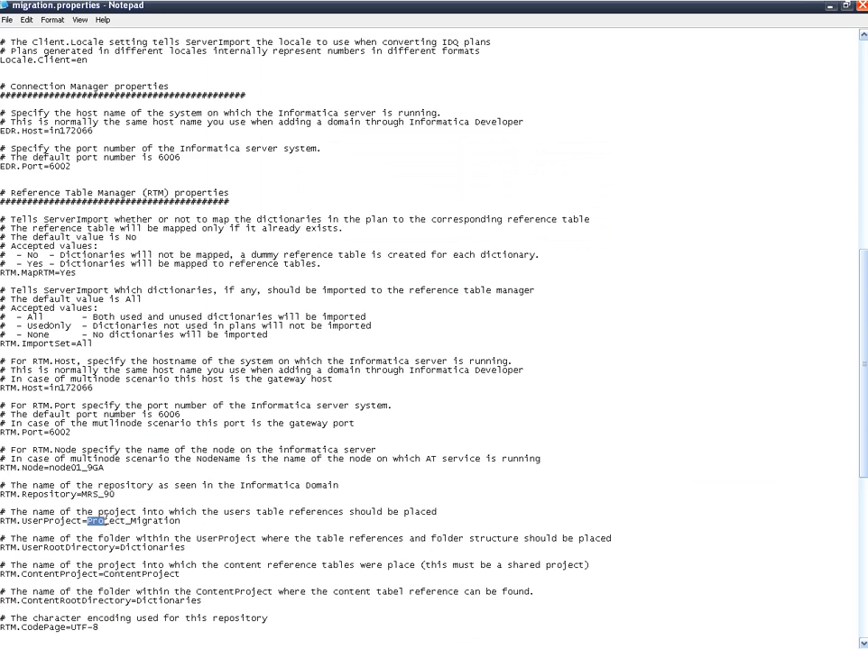
left_click_drag(106, 521, 192, 520)
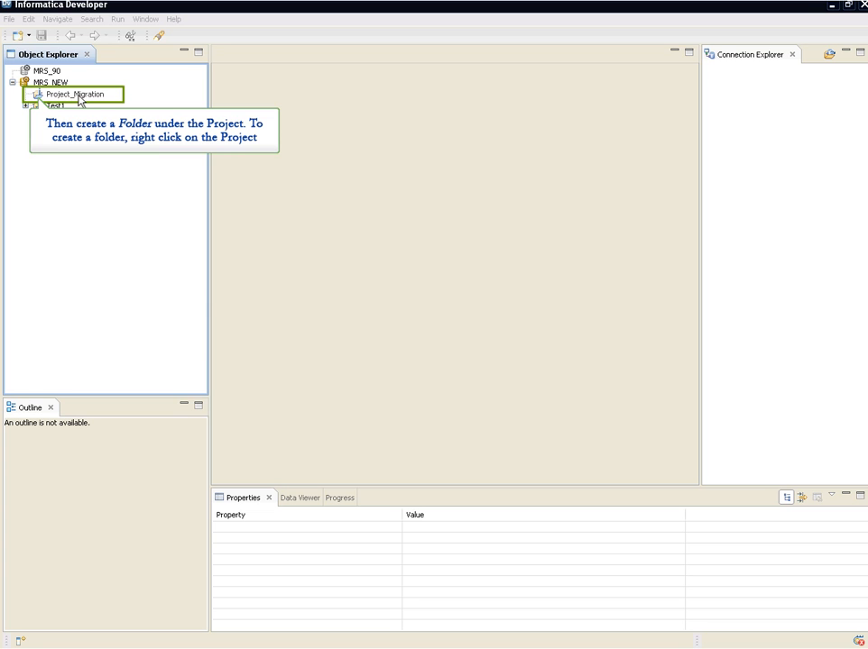
right_click(80, 101)
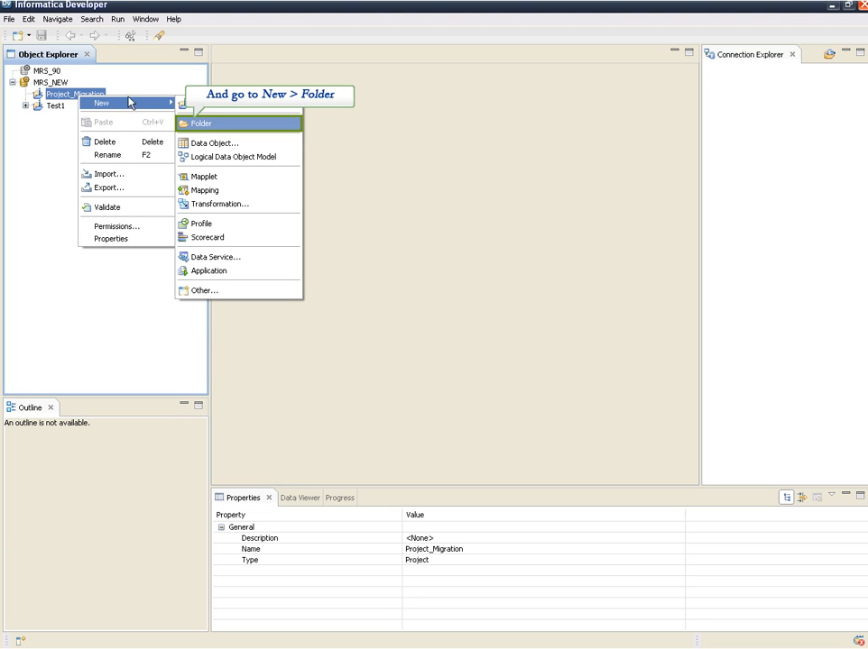
left_click(192, 123)
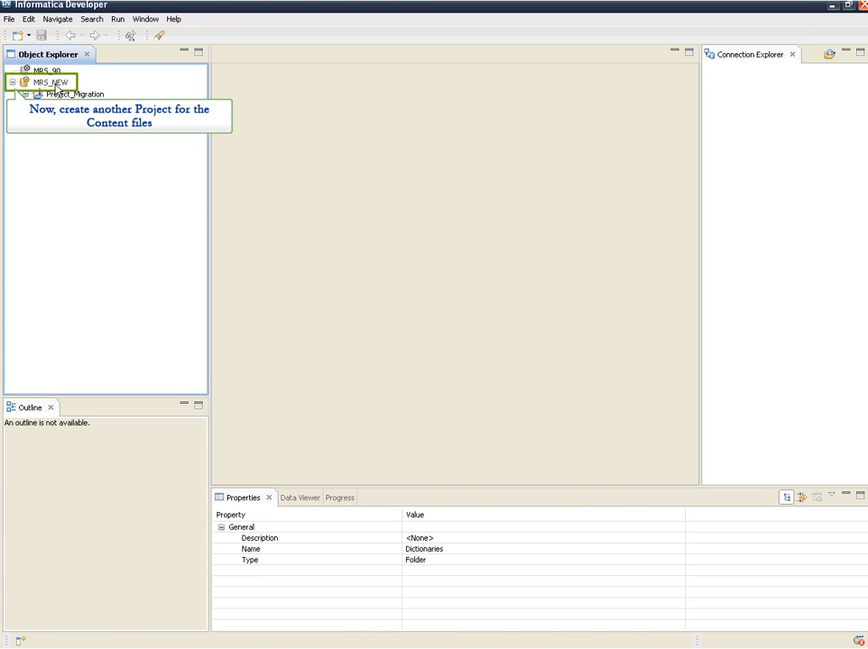
- Create a shared project named ContentProject_Migration in the MRS_NEW repository, matching the RTM.ContentProject value in migration.properties
right_click(56, 86)
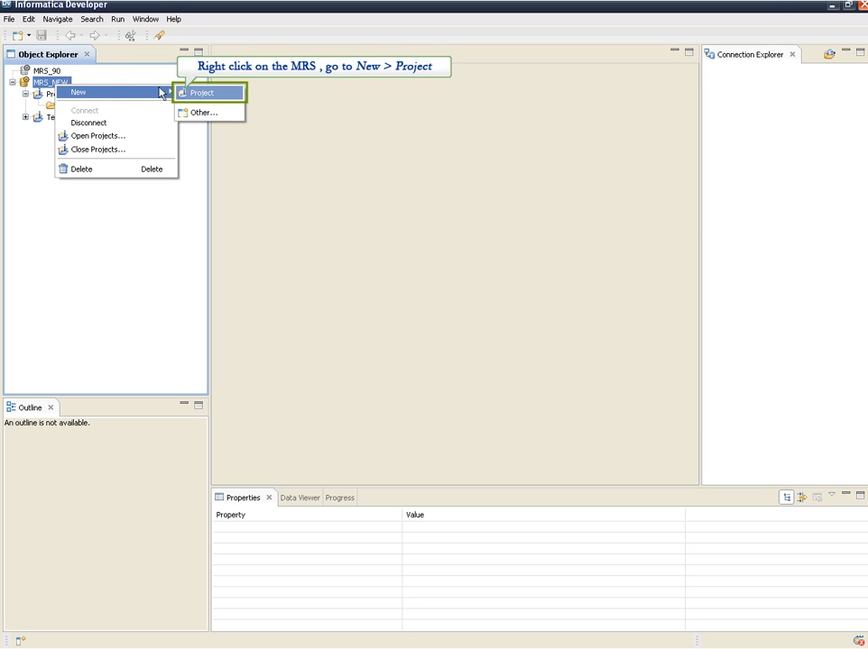
left_click(191, 96)
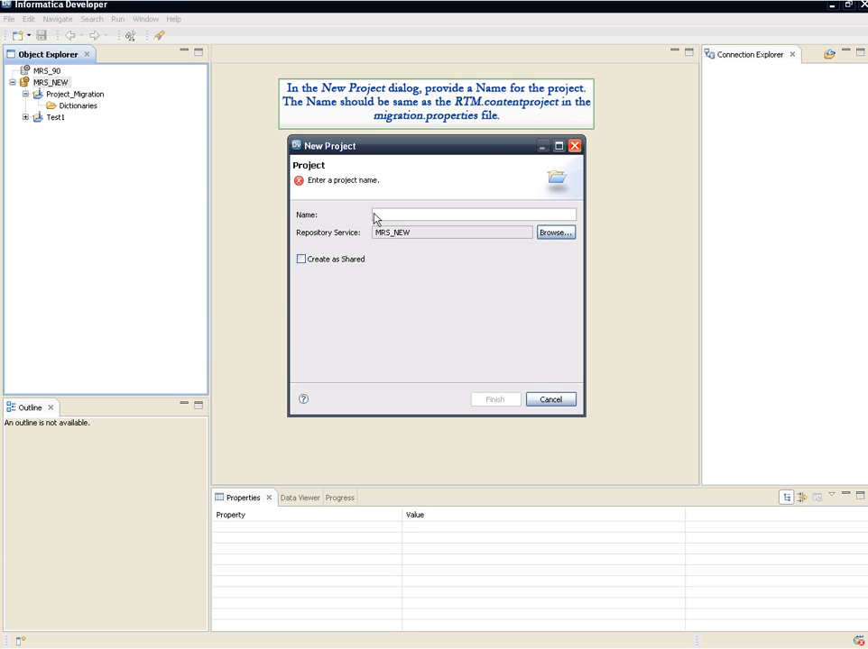
left_click_drag(106, 147, 235, 153)
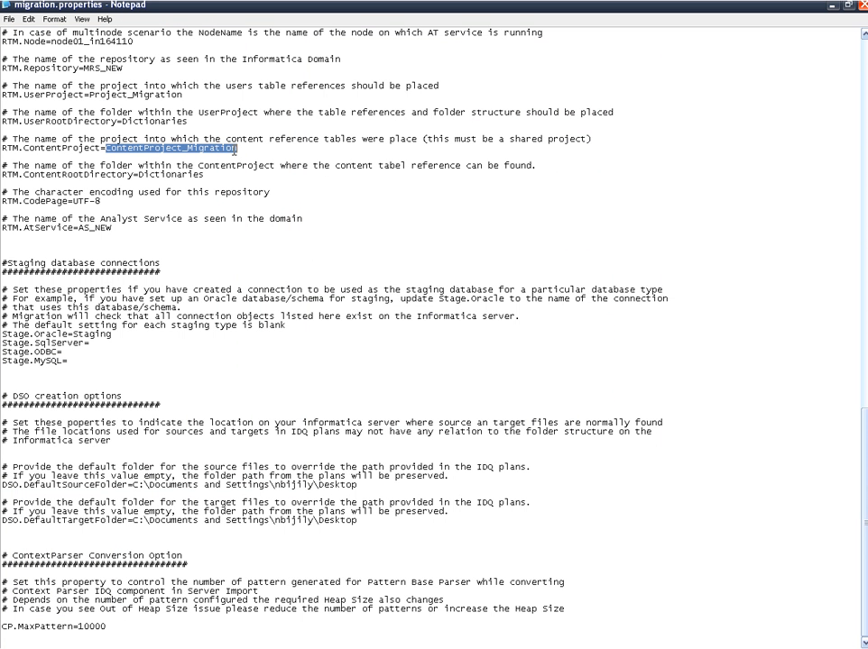
left_click_drag(422, 139, 594, 139)
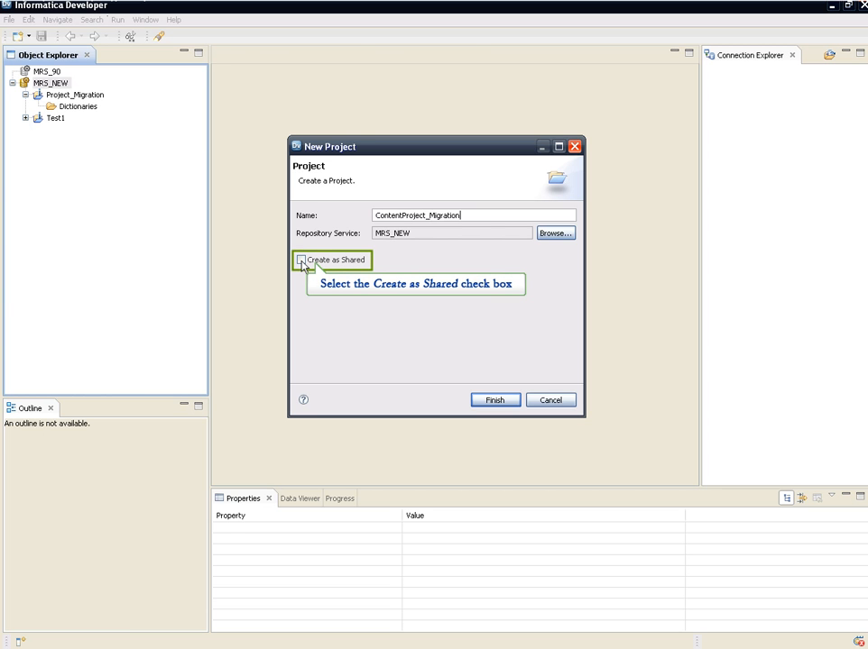
left_click(301, 259)
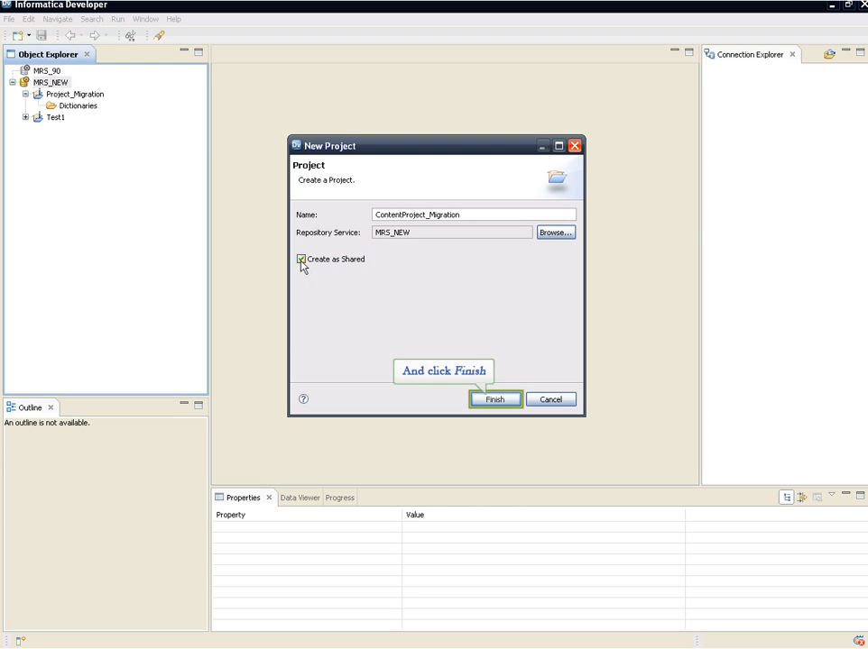
left_click(478, 403)
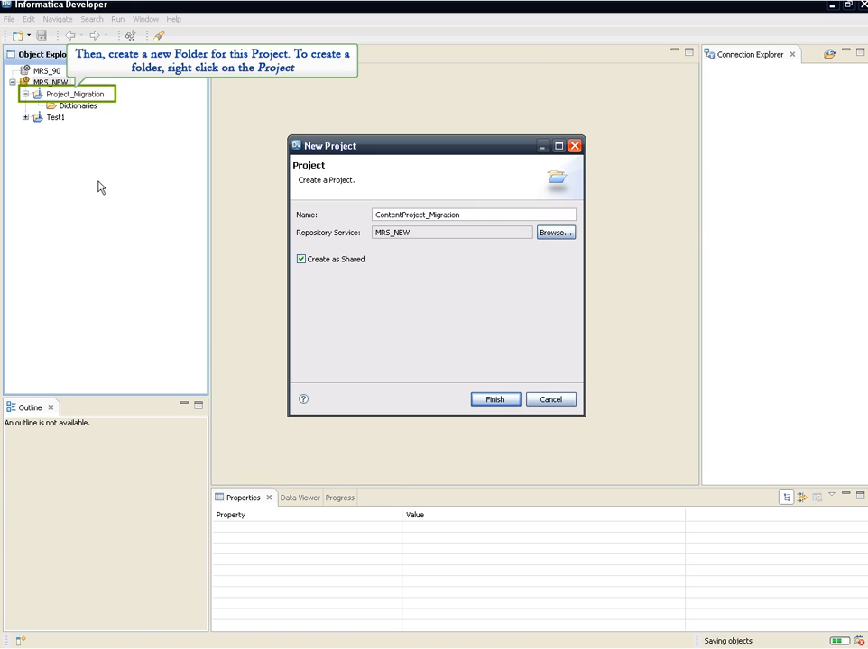
- Create a Dictionaries folder under the ContentProject_Migration project
right_click(90, 94)
mouse_move(91, 98)
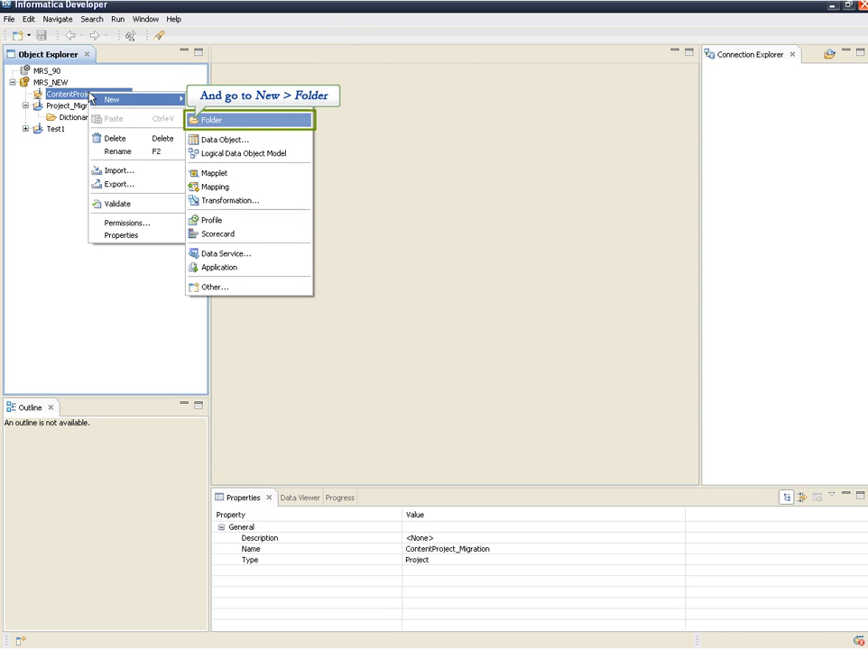
left_click(209, 120)
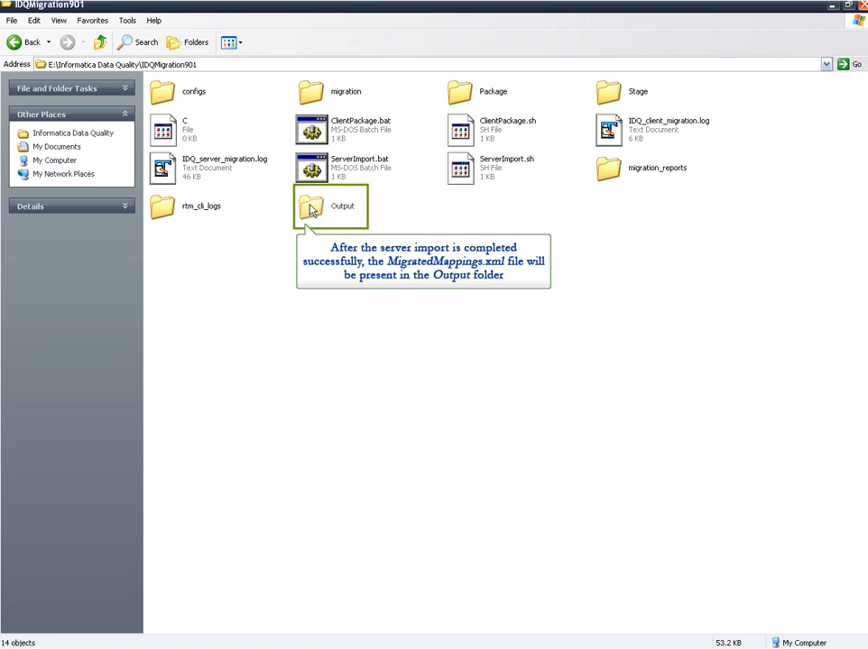
- In the IDQMigration901 directory, inspect the Output folder and the migration_reports folder for the server import results
double_click(309, 208)
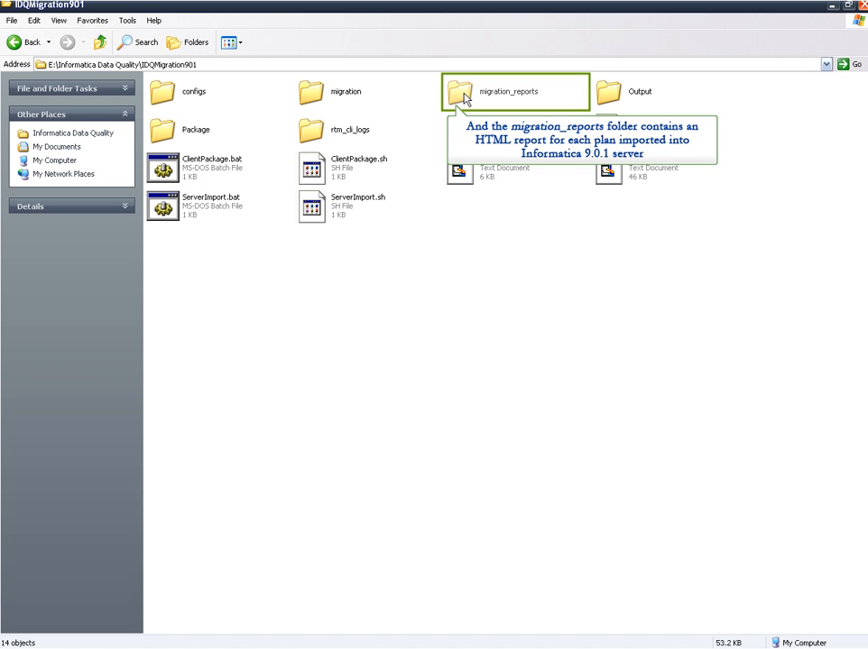
double_click(466, 99)
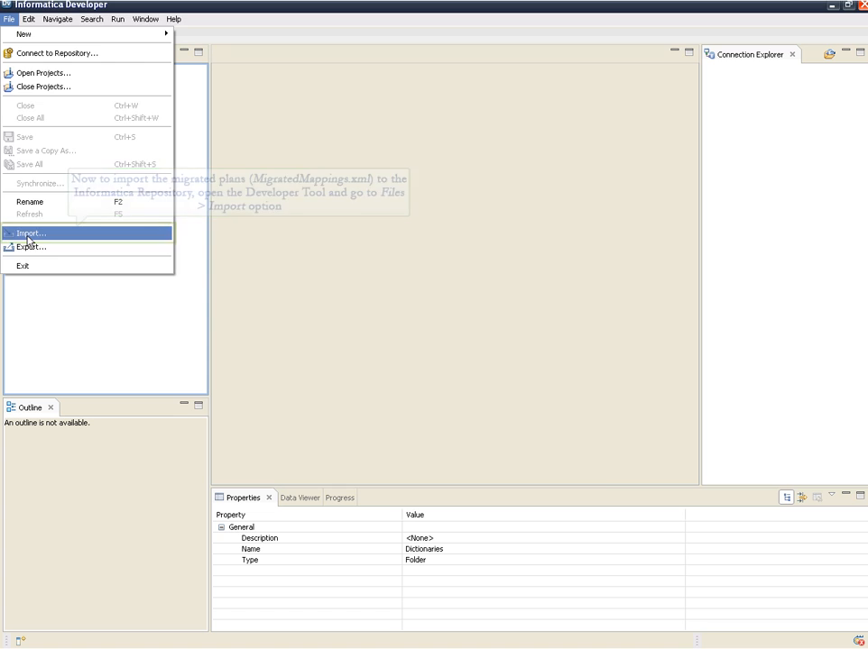
- In Informatica Developer, start an Object Import File import with MigratedMappings.xml from the Output folder and Project_Migration as the project
left_click(28, 233)
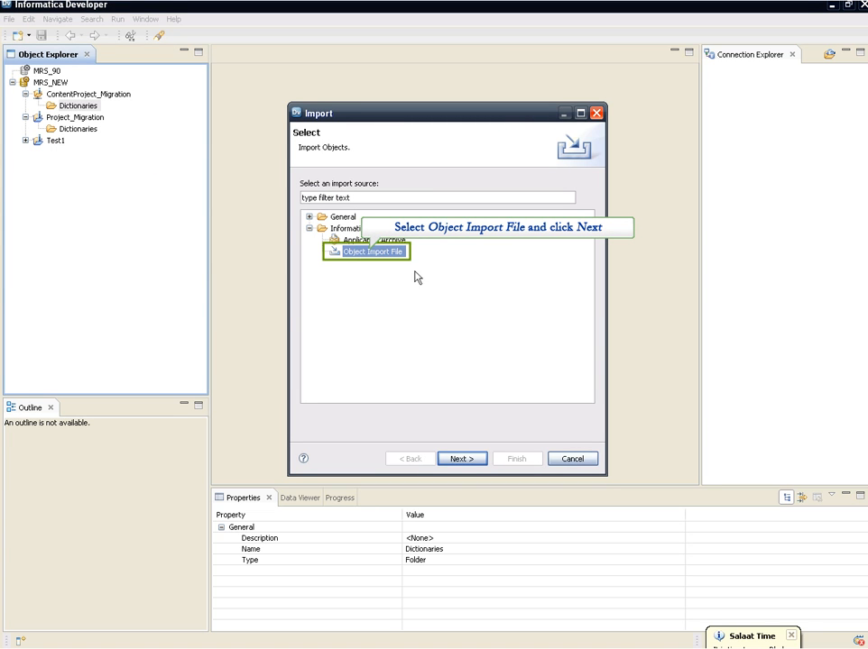
left_click(461, 460)
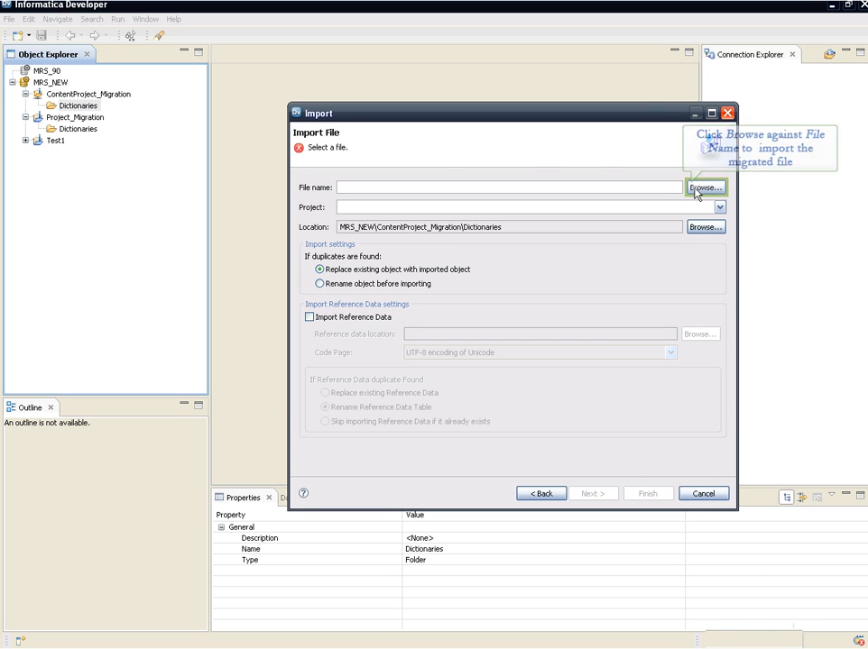
left_click(696, 192)
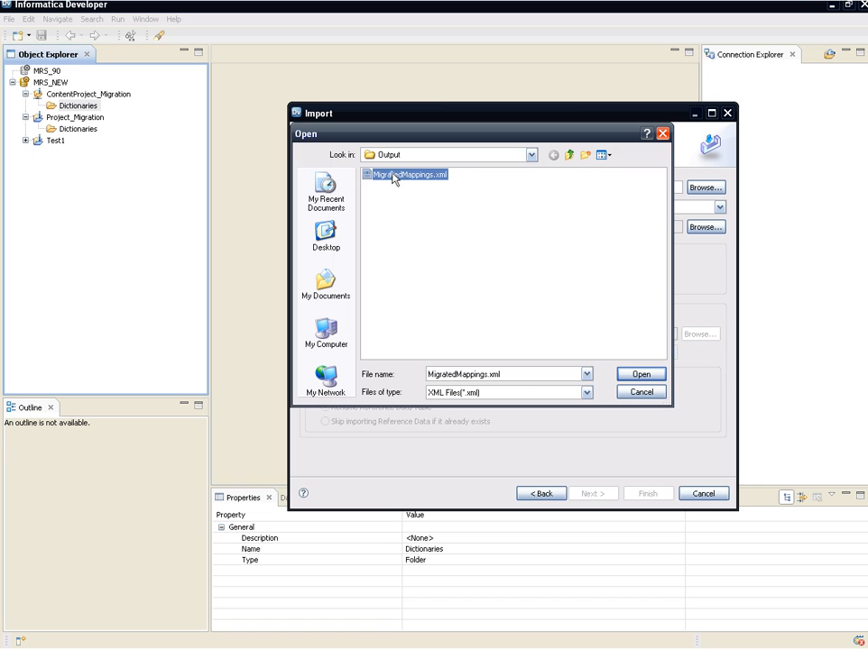
left_click(654, 375)
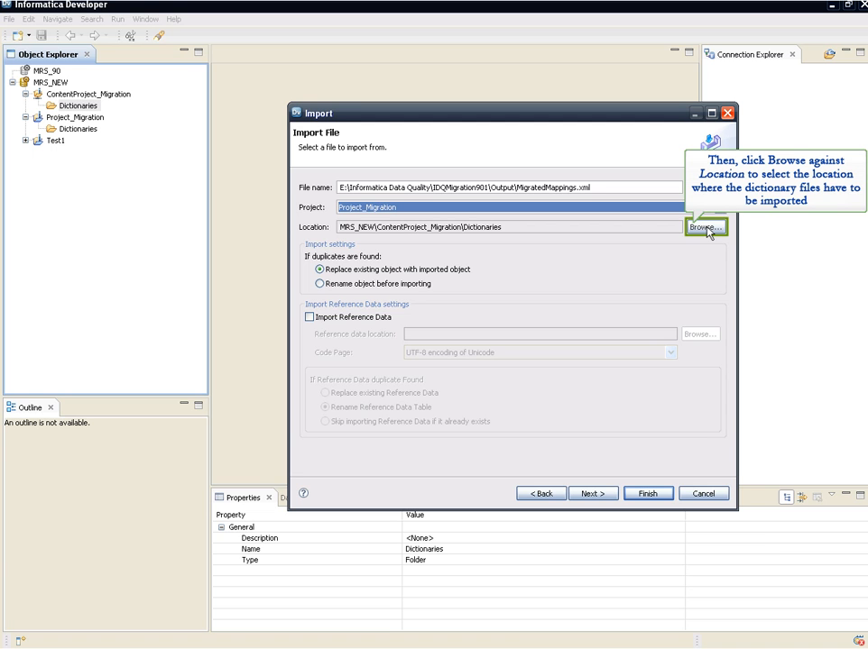
- Set the import location to MRS_NEW\Project_Migration and complete the import of the migrated plans and dictionaries
left_click(708, 230)
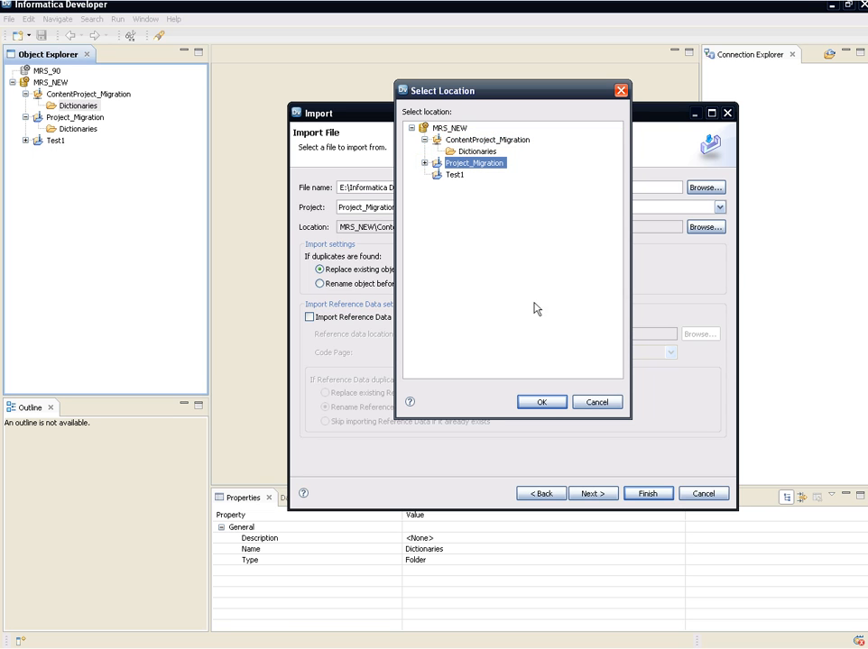
left_click(541, 404)
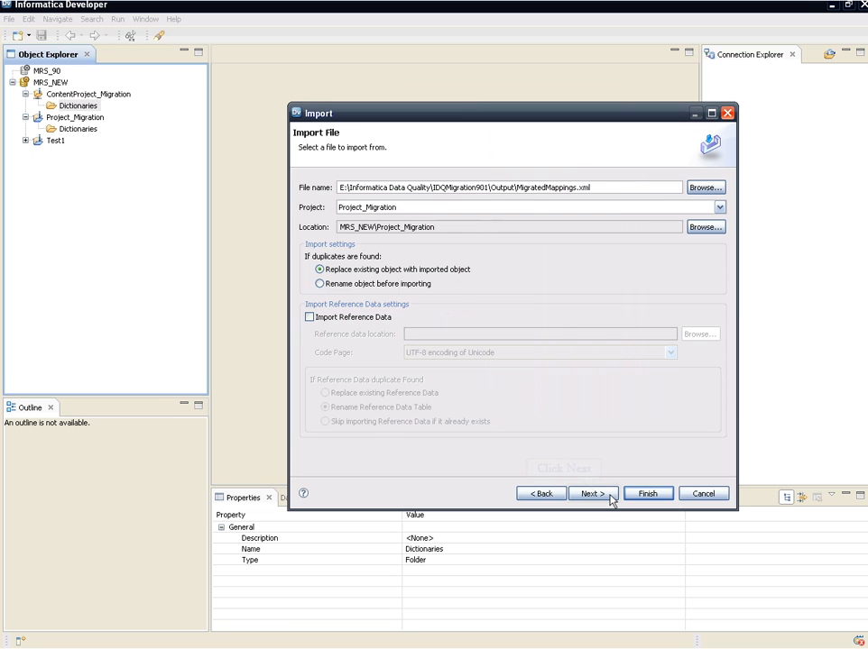
left_click(592, 494)
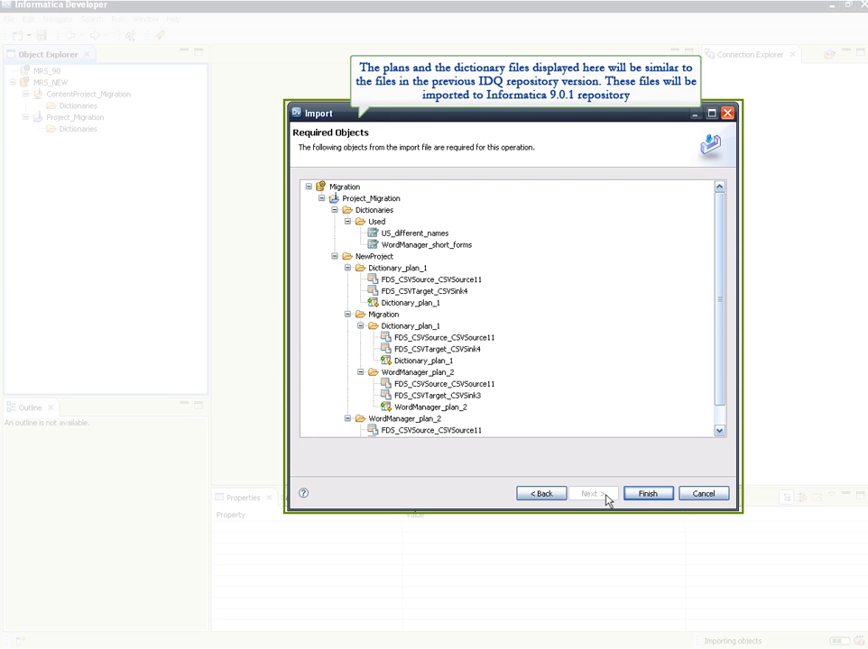
left_click(644, 494)
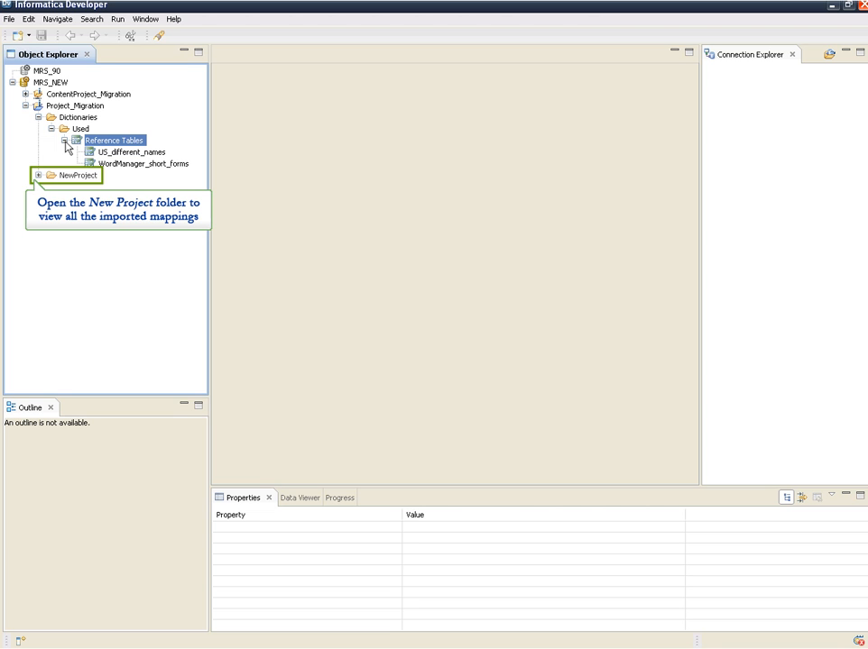
- Expand the NewProject folder and open the WordManager_plan_2 mapping under Migration to examine its details
left_click(38, 175)
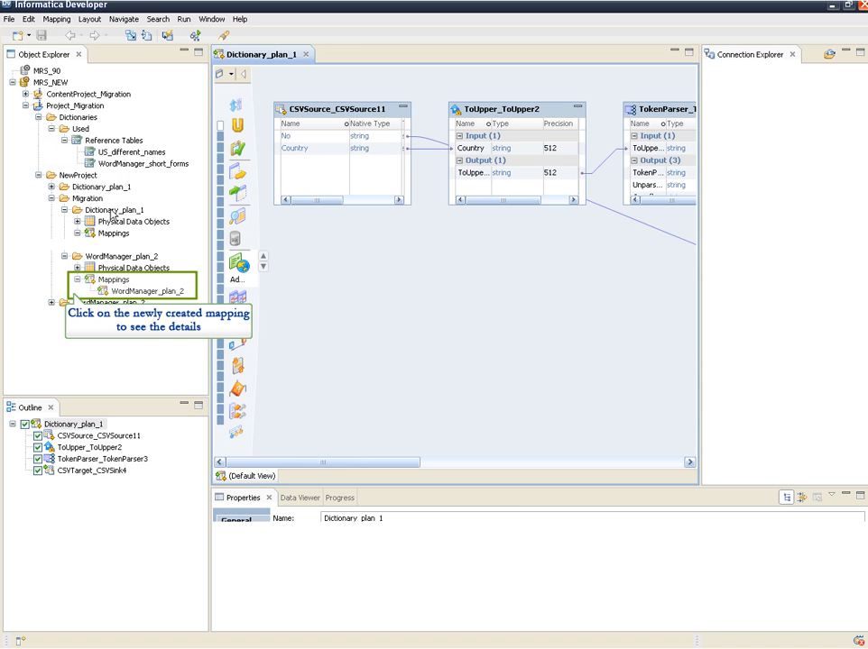
double_click(132, 290)
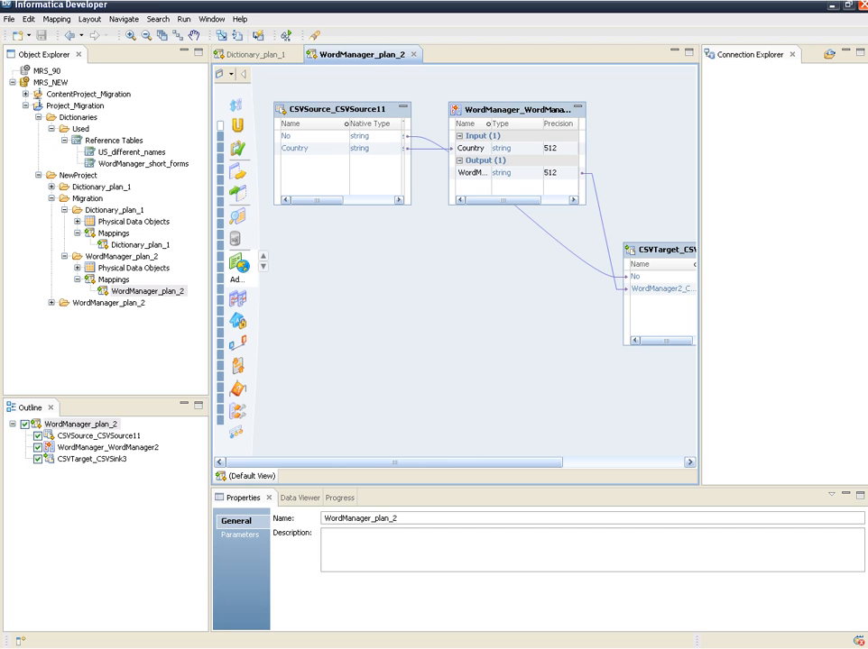